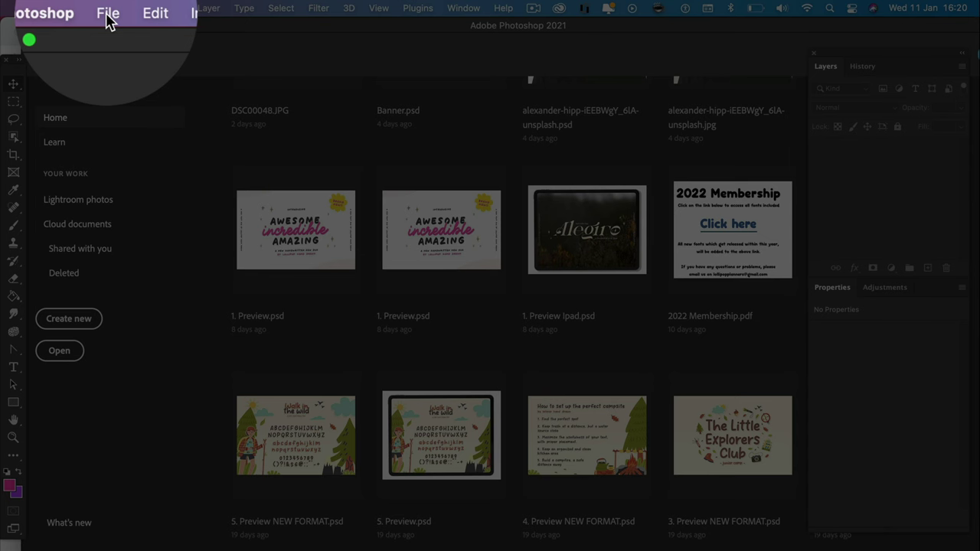
Step: Create a new 1000 × 1000 px document, changing the resolution to 72 ppi
left_click(107, 15)
left_click(114, 43)
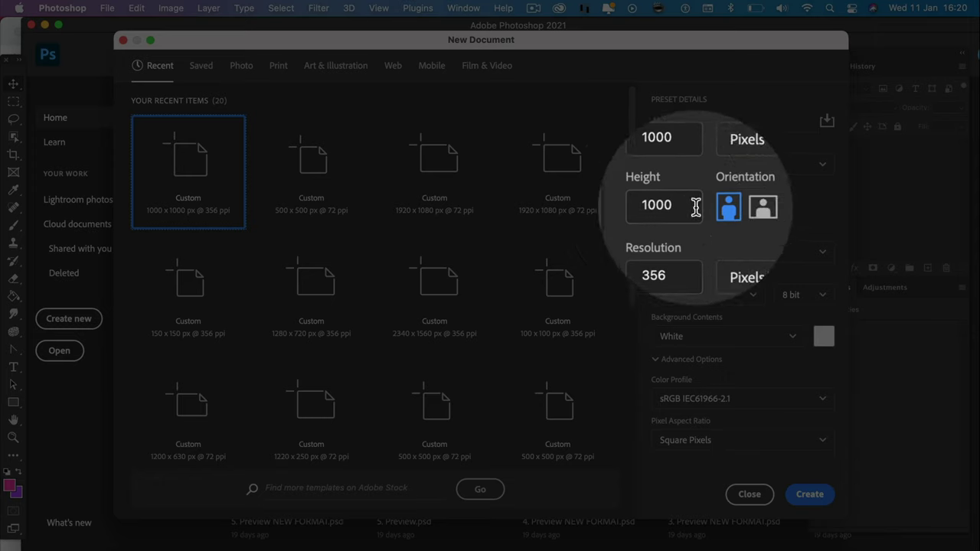
double_click(691, 250)
type("72")
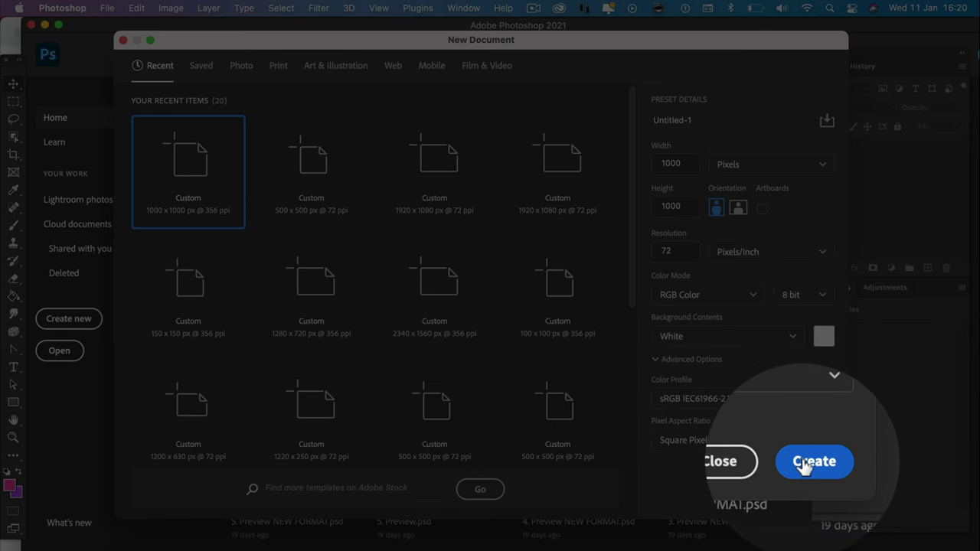
left_click(804, 464)
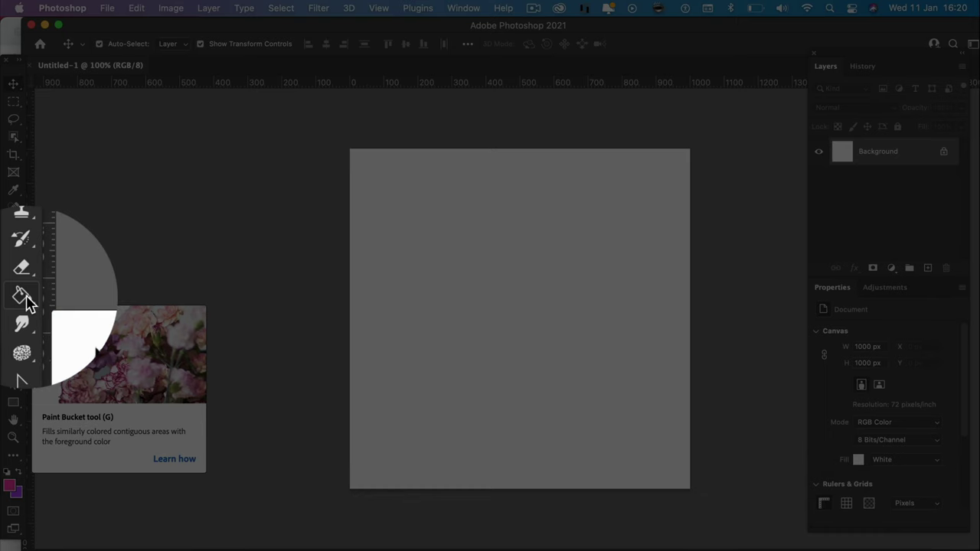
Step: Set the foreground colour to bright pink (#ff55ad) and paint-bucket fill the canvas
left_click(26, 301)
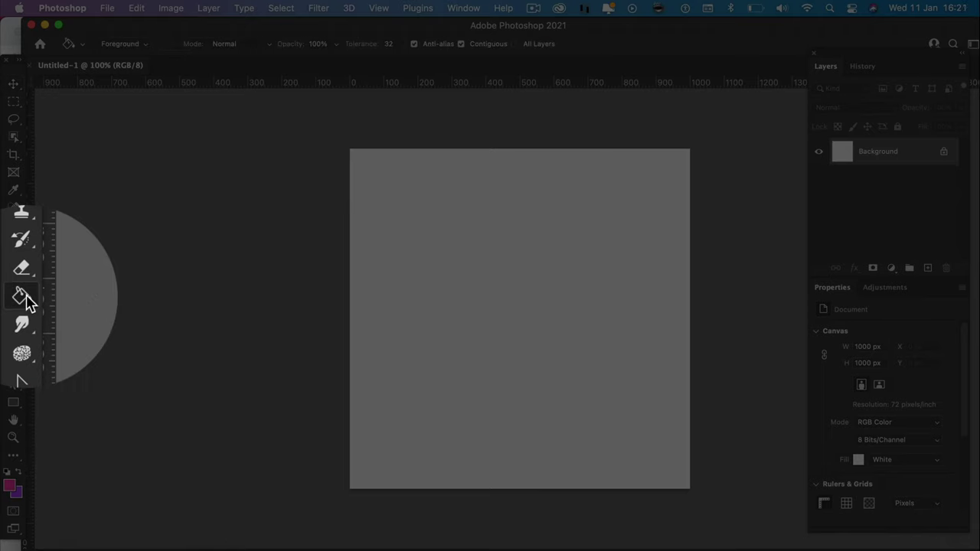
left_click(16, 468)
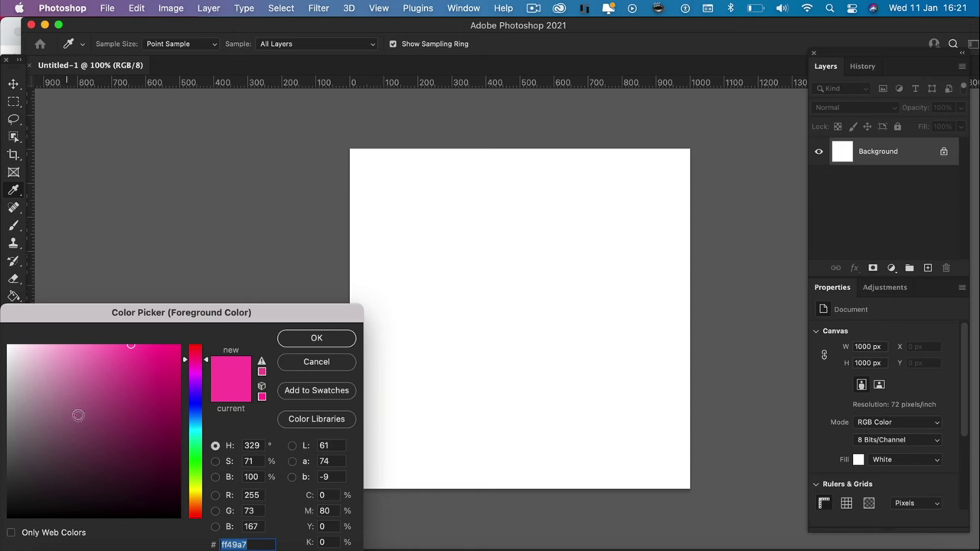
left_click(102, 346)
left_click_drag(108, 334, 123, 332)
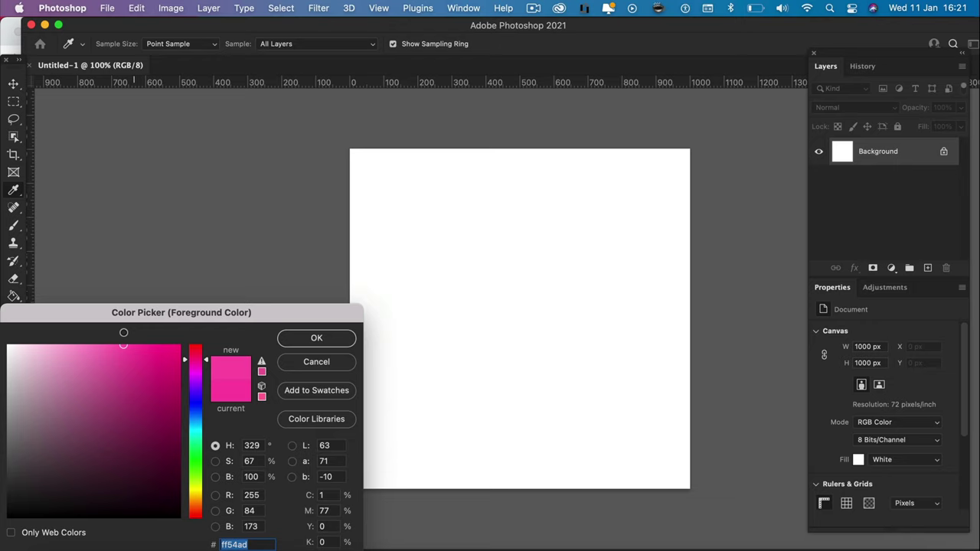
left_click(311, 338)
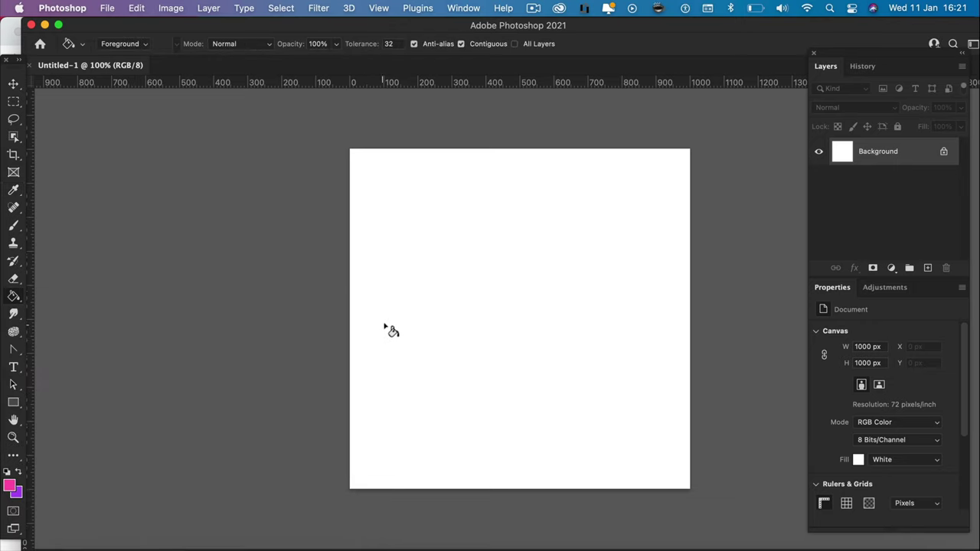
left_click(506, 295)
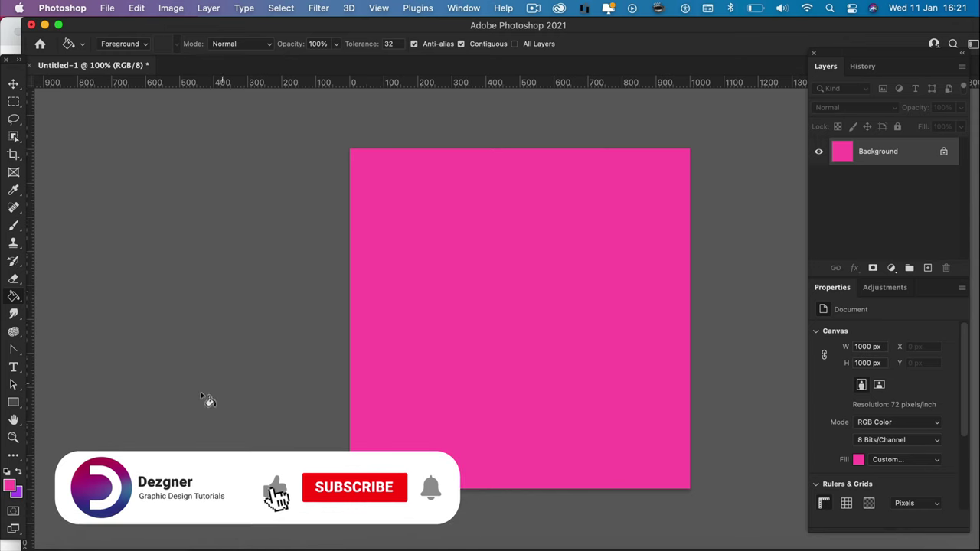
Step: Drag Ice Cream.png from Finder's Exports folder onto the canvas and shrink it to fit
left_click(57, 547)
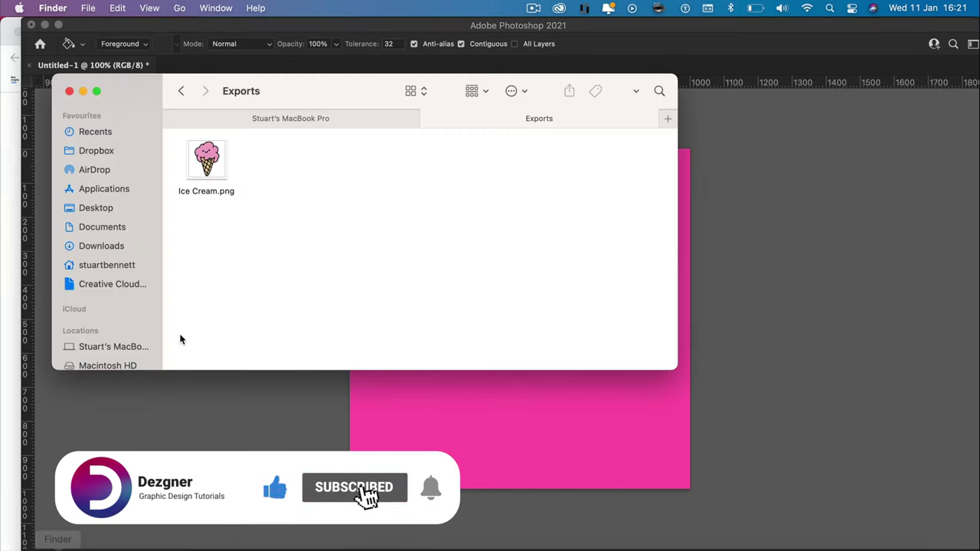
left_click_drag(207, 163, 515, 404)
left_click_drag(520, 150, 520, 162)
mouse_move(520, 488)
left_mouse_down()
mouse_move(521, 453)
mouse_move(520, 473)
left_mouse_up()
key("Return")
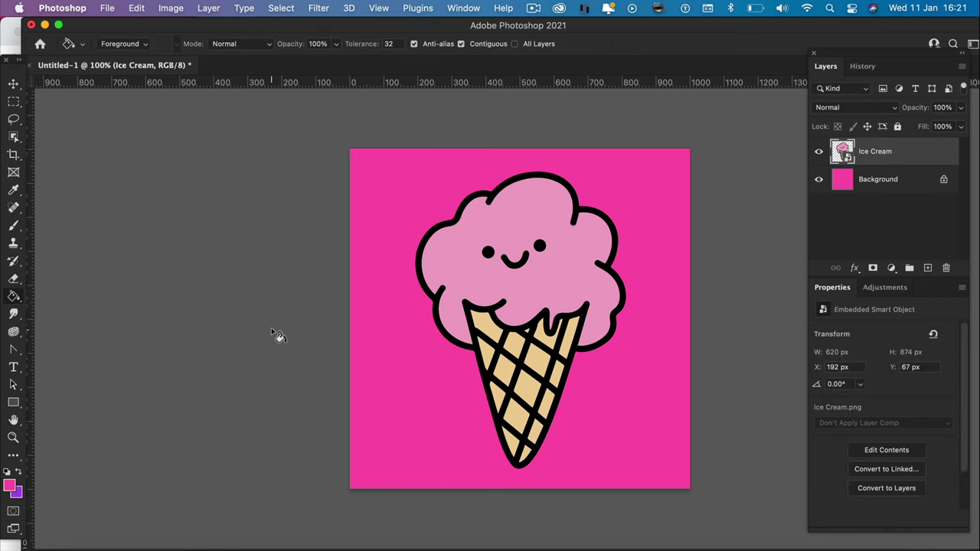
left_click(13, 84)
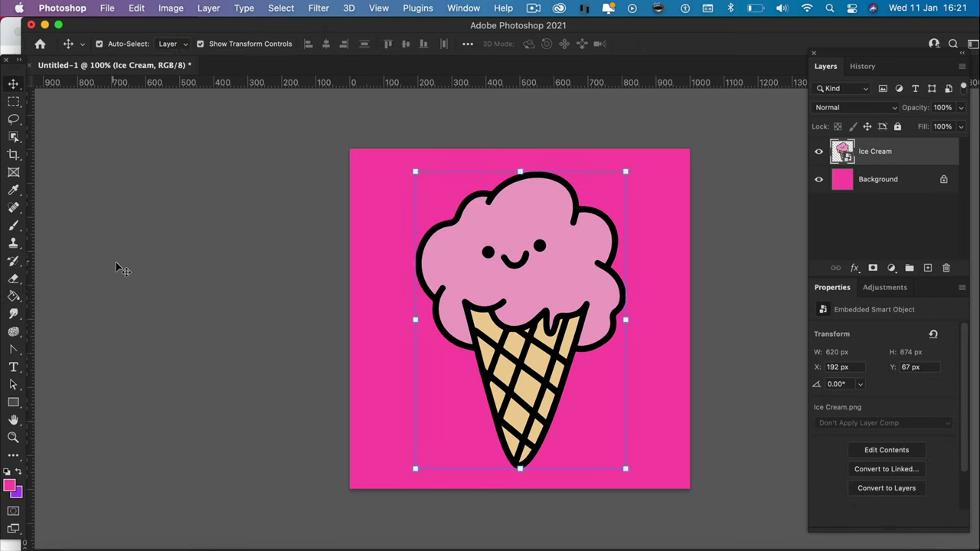
left_click(118, 265)
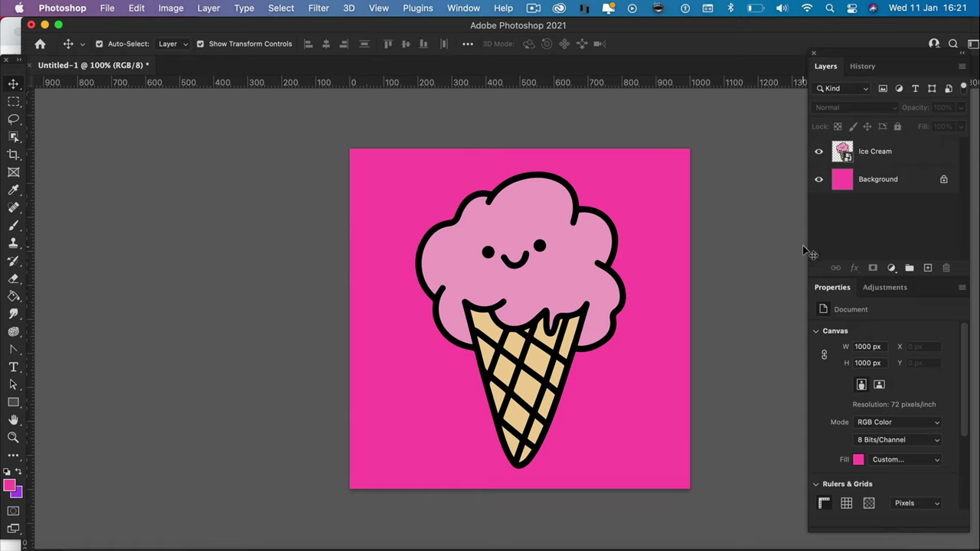
left_click(478, 10)
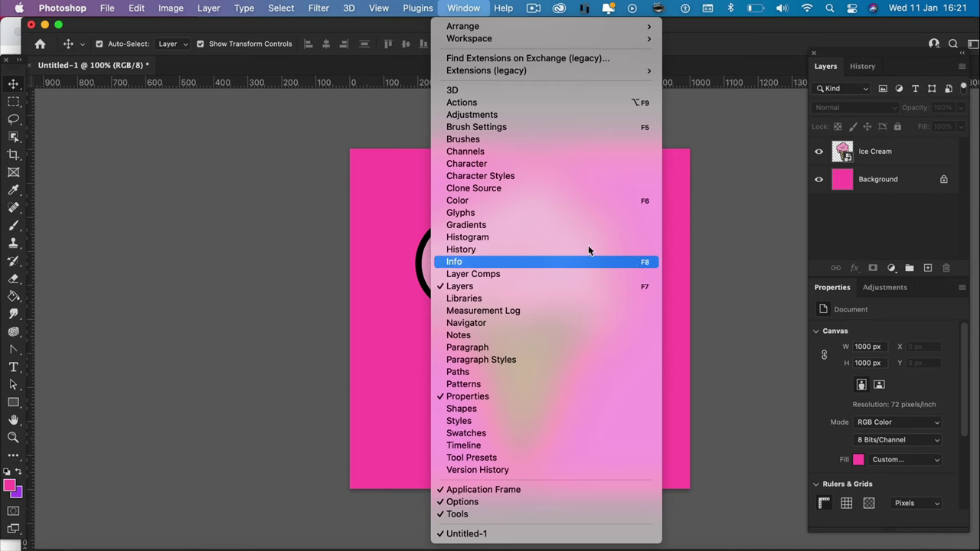
left_click(730, 199)
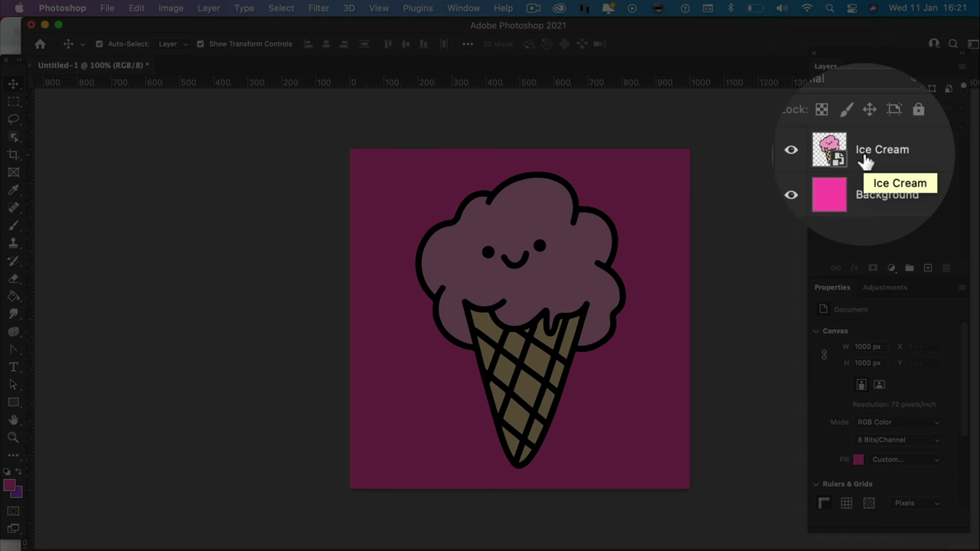
Step: Enable a Stroke effect in the Ice Cream layer's Blending Options
right_click(863, 156)
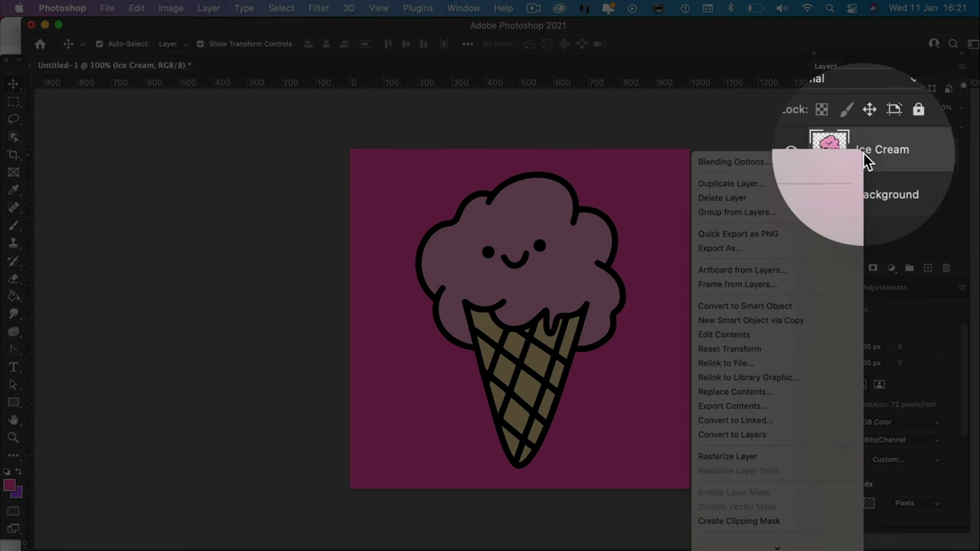
left_click(716, 161)
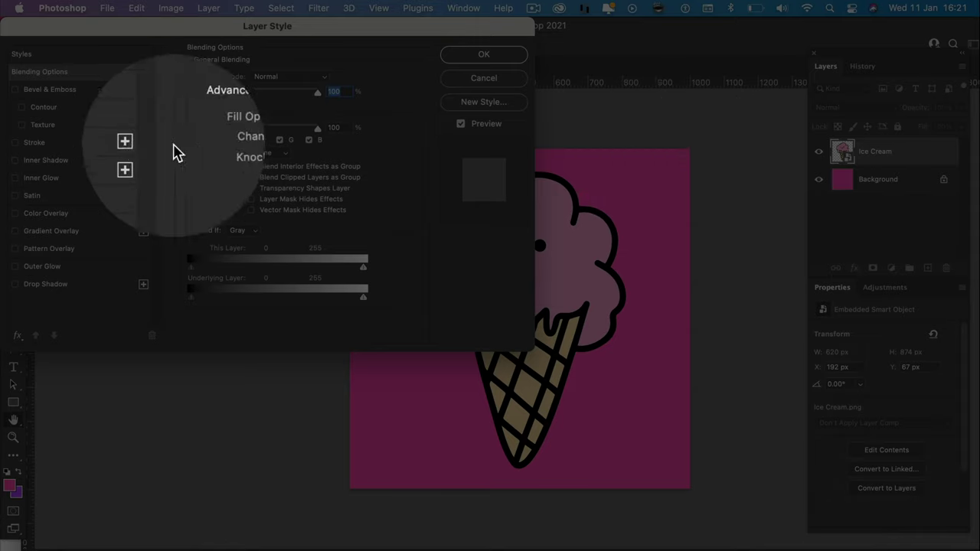
left_click(55, 146)
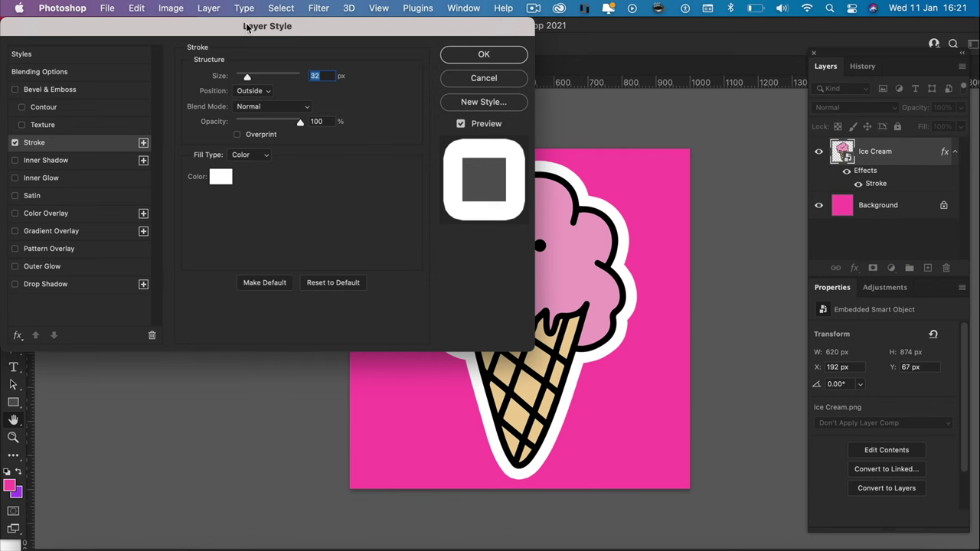
left_click_drag(247, 28, 62, 27)
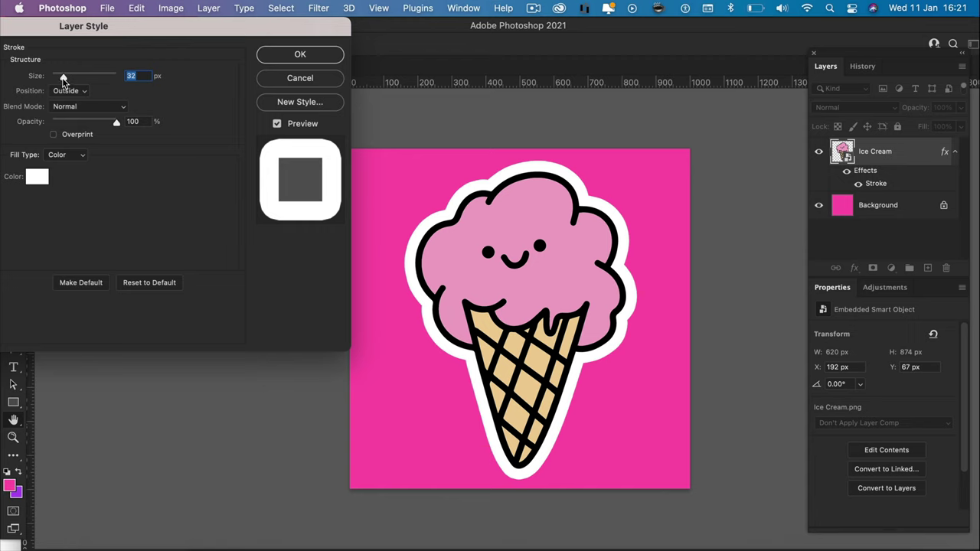
Step: Set the white stroke to 32 px, Outside position, 100% opacity
mouse_move(63, 80)
left_mouse_down()
mouse_move(87, 79)
mouse_move(51, 81)
mouse_move(65, 80)
left_mouse_up()
left_click(65, 90)
left_click(73, 102)
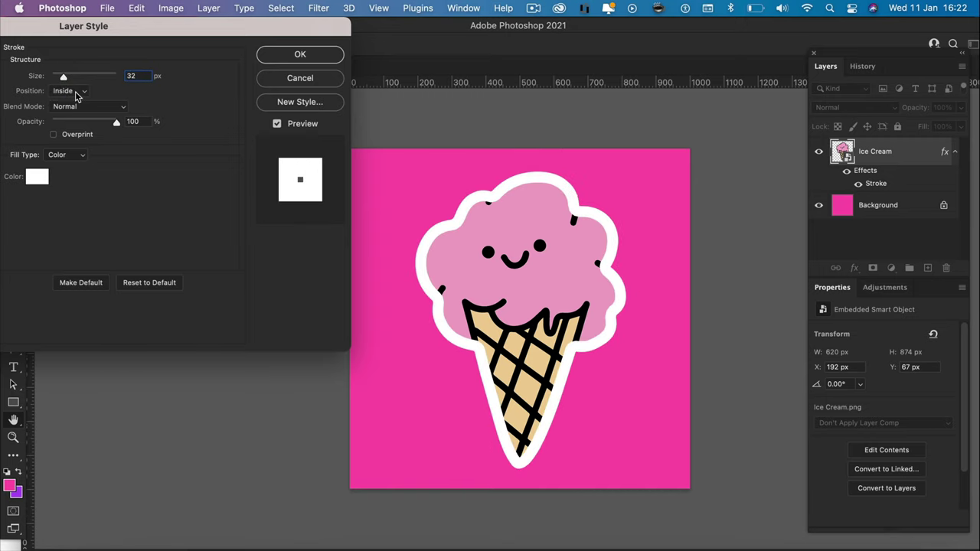
left_click(77, 92)
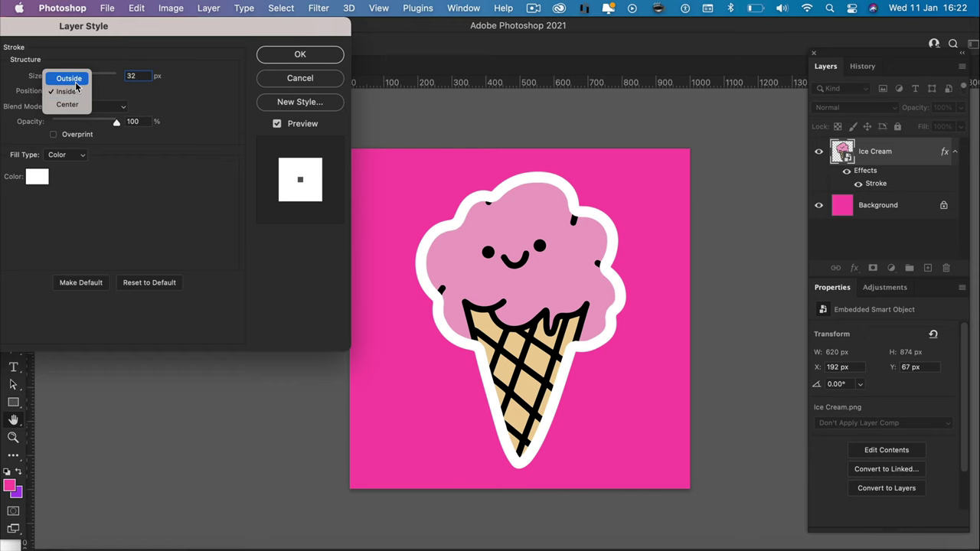
left_click(75, 81)
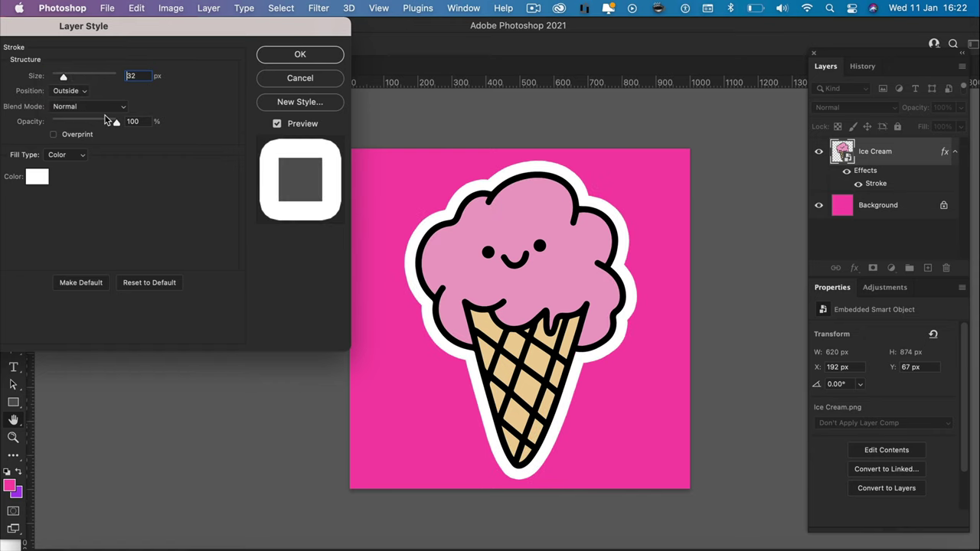
mouse_move(117, 122)
left_mouse_down()
mouse_move(66, 125)
mouse_move(127, 121)
left_mouse_up()
left_click(138, 121)
Step: Apply the white stroke, then rasterize the Ice Cream layer style into pixels
left_click(301, 56)
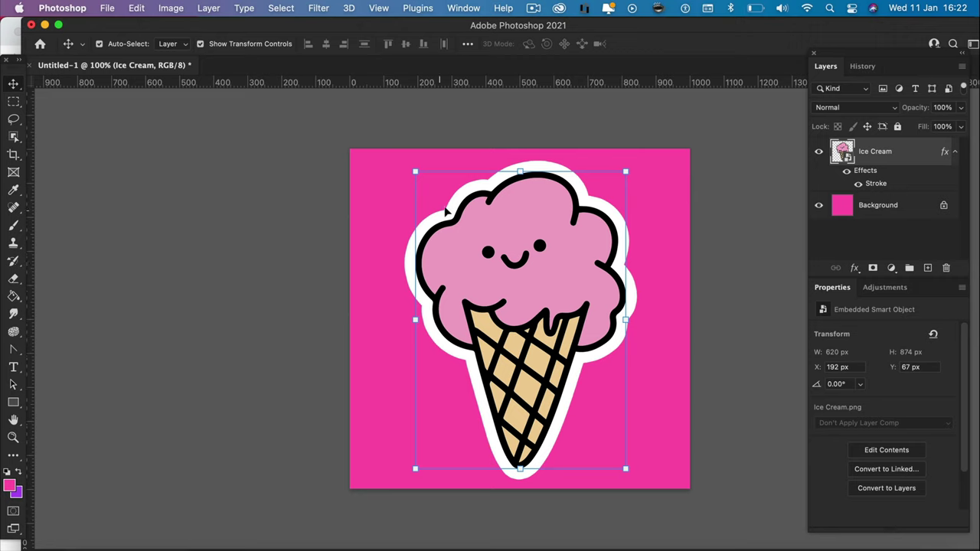
left_click(708, 184)
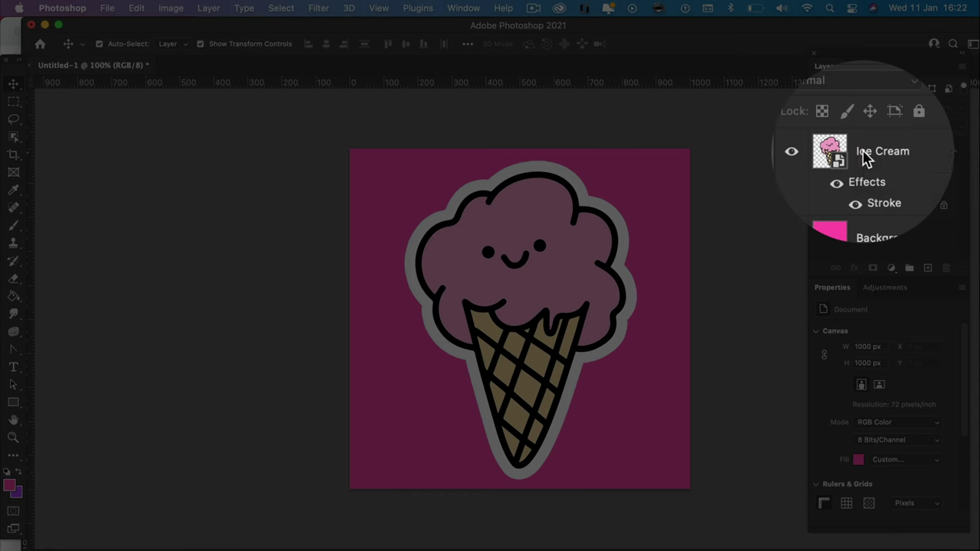
right_click(864, 155)
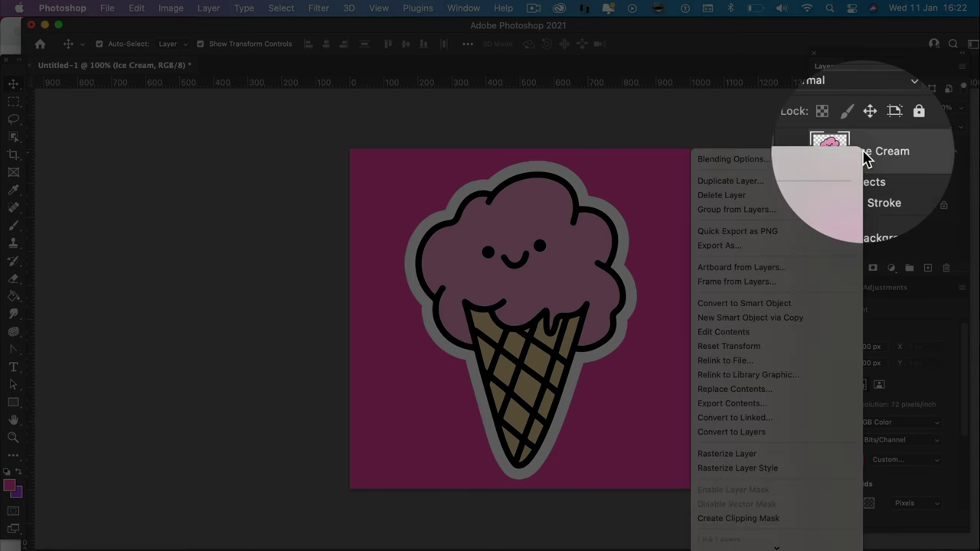
scroll(789, 252, "down", 3)
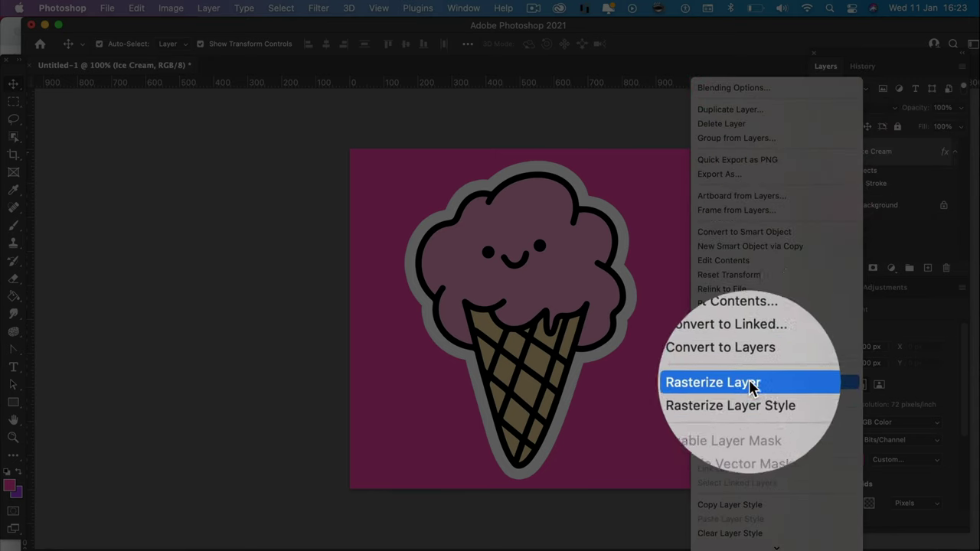
left_click(743, 397)
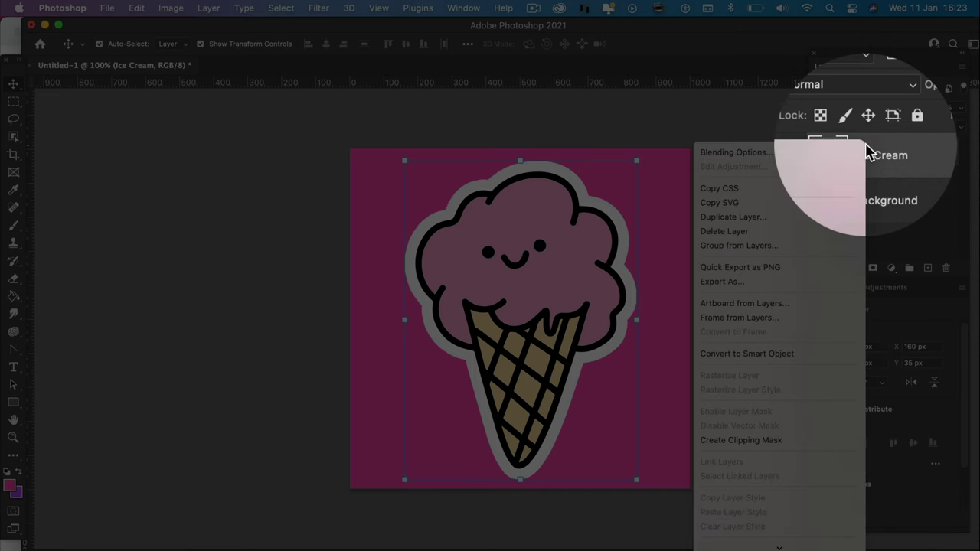
Step: Add a drop shadow to Ice Cream: 15% opacity, 22 px distance, reduced spread
left_click(778, 152)
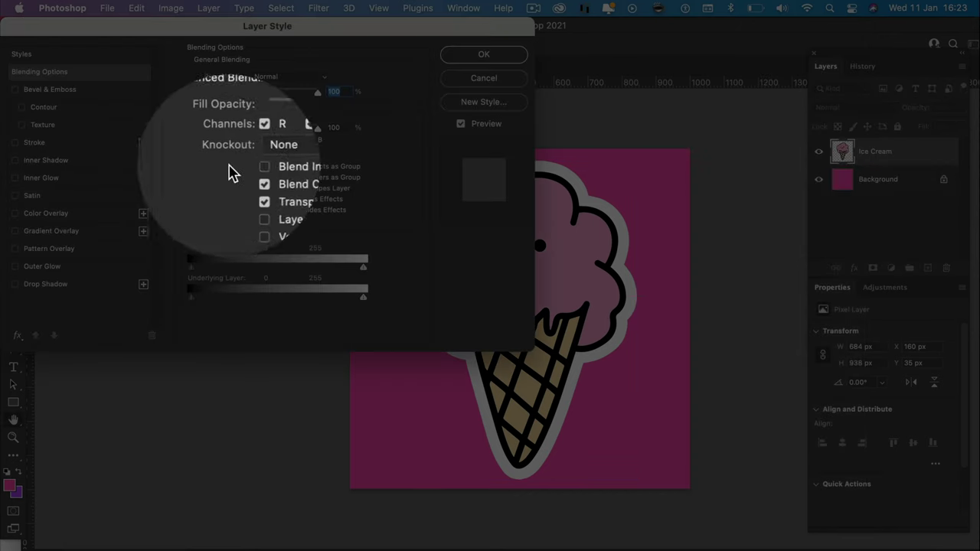
left_click(34, 287)
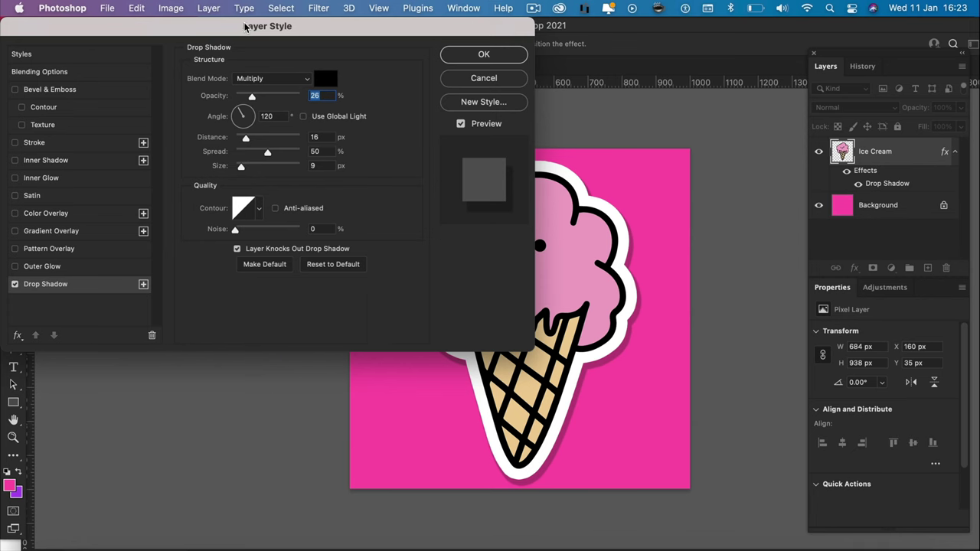
left_click_drag(244, 27, 76, 27)
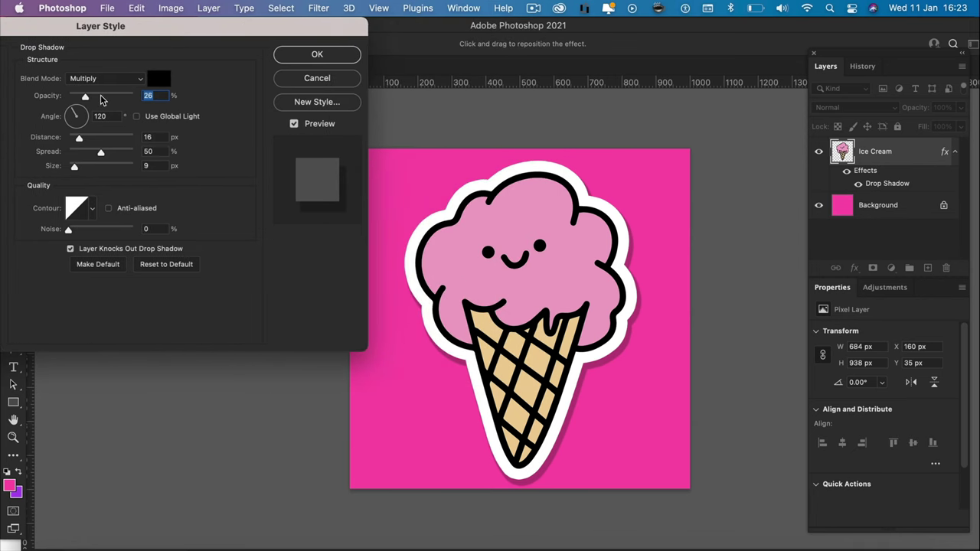
mouse_move(86, 97)
left_mouse_down()
mouse_move(112, 98)
mouse_move(74, 98)
left_mouse_up()
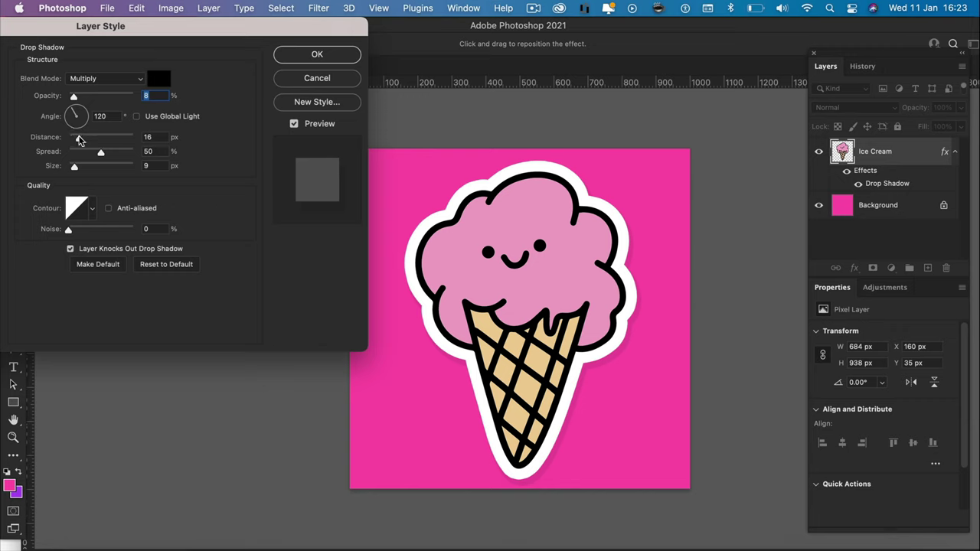
left_click_drag(80, 140, 97, 156)
key("Tab")
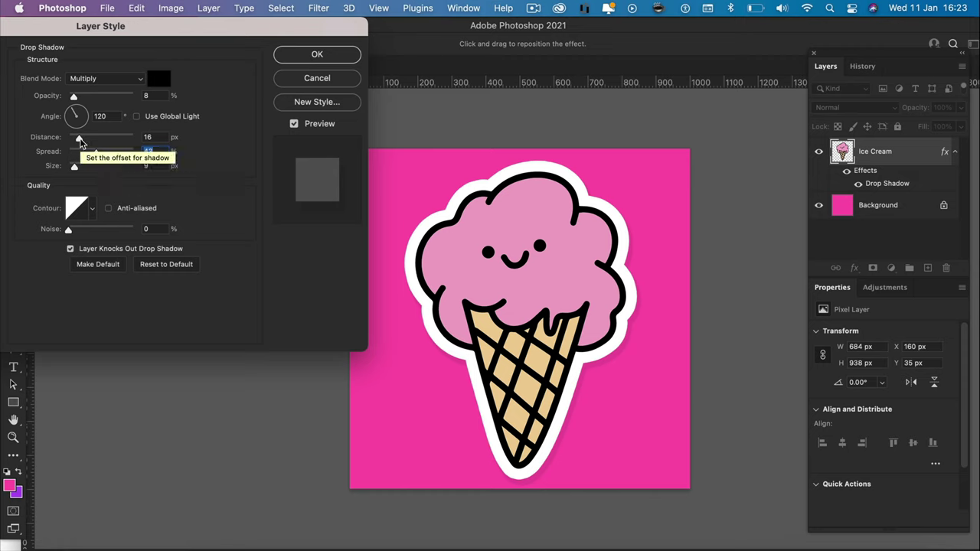
left_click_drag(79, 138, 83, 140)
left_click_drag(75, 98, 79, 99)
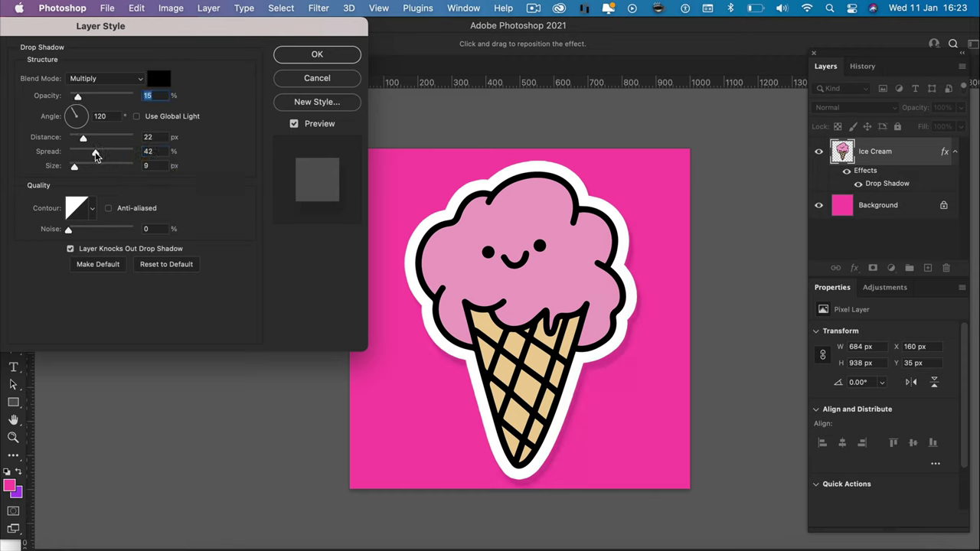
left_click_drag(96, 153, 90, 155)
left_click(310, 55)
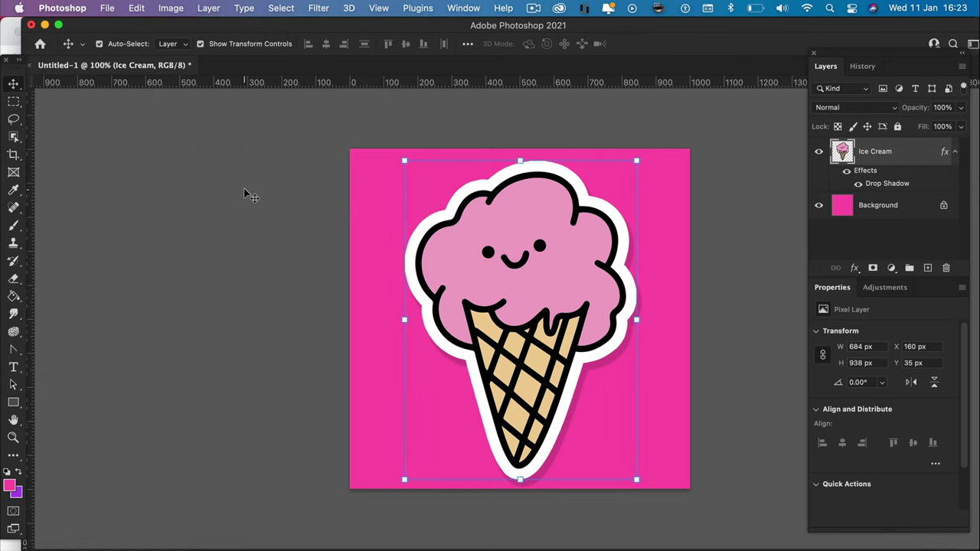
Step: Delete the pink Background layer, leaving the sticker on transparency
left_click(245, 194)
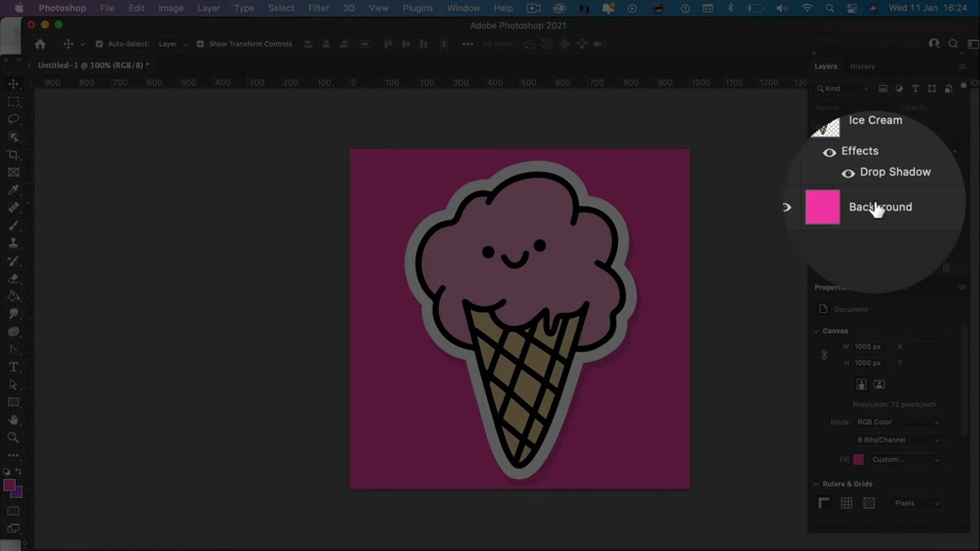
left_click(878, 211)
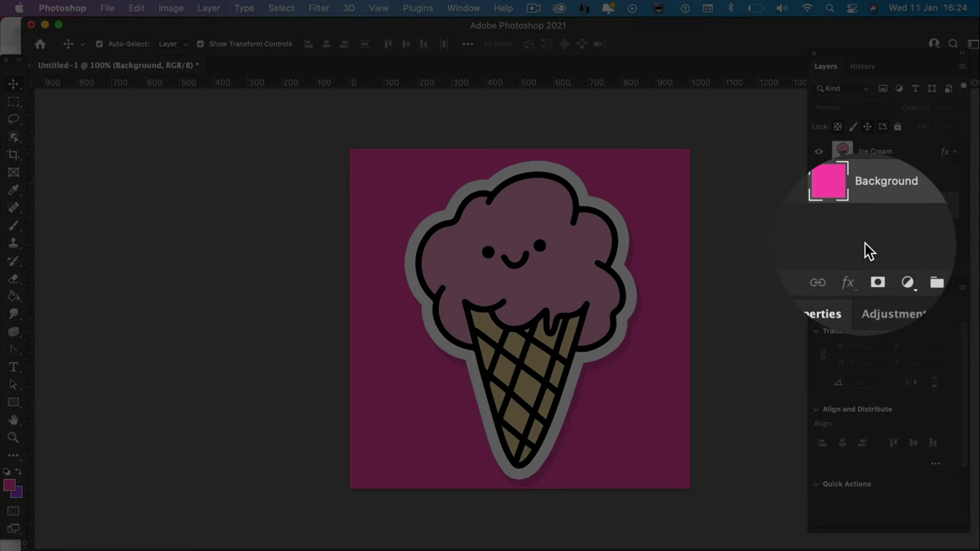
key("Delete")
left_click(738, 235)
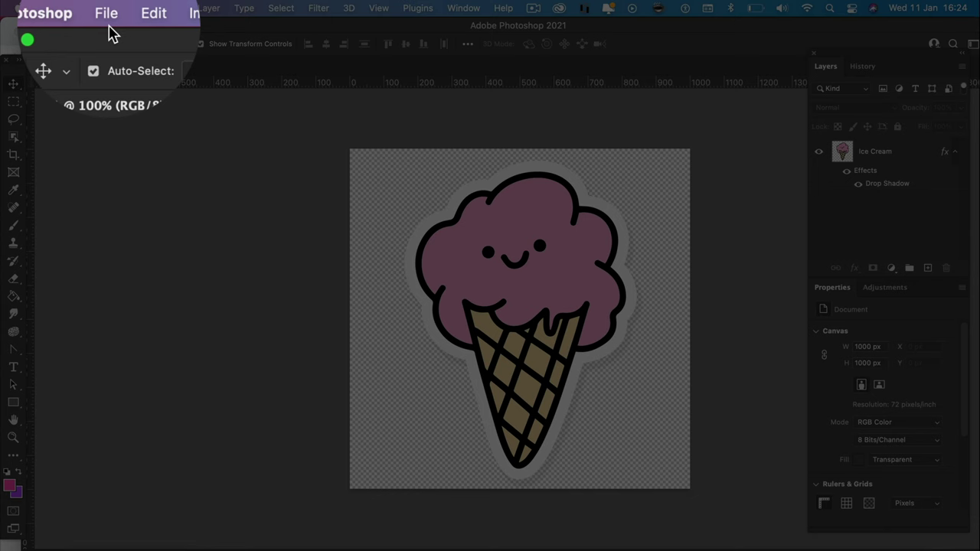
Step: Open Save for Web (Legacy) set to PNG-24 with Transparency checked
left_click(107, 8)
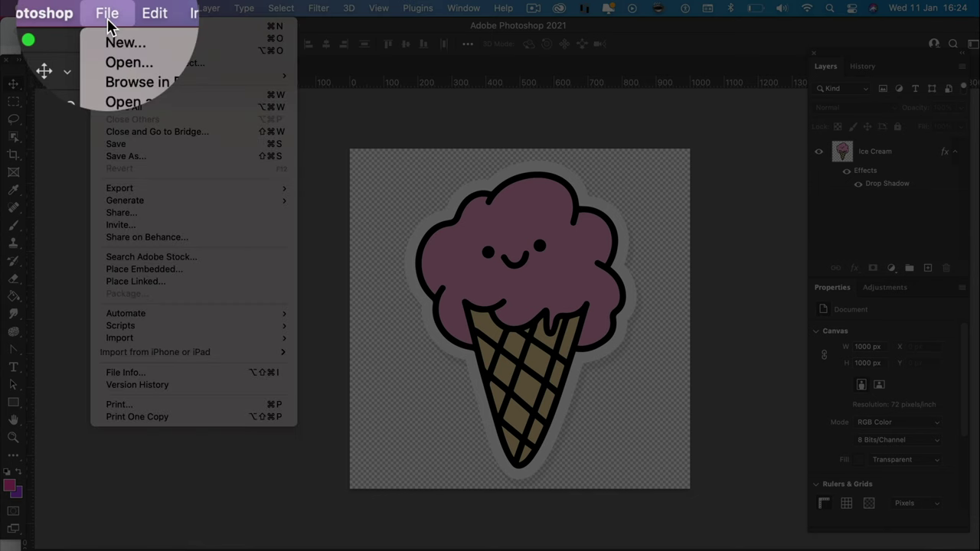
mouse_move(119, 187)
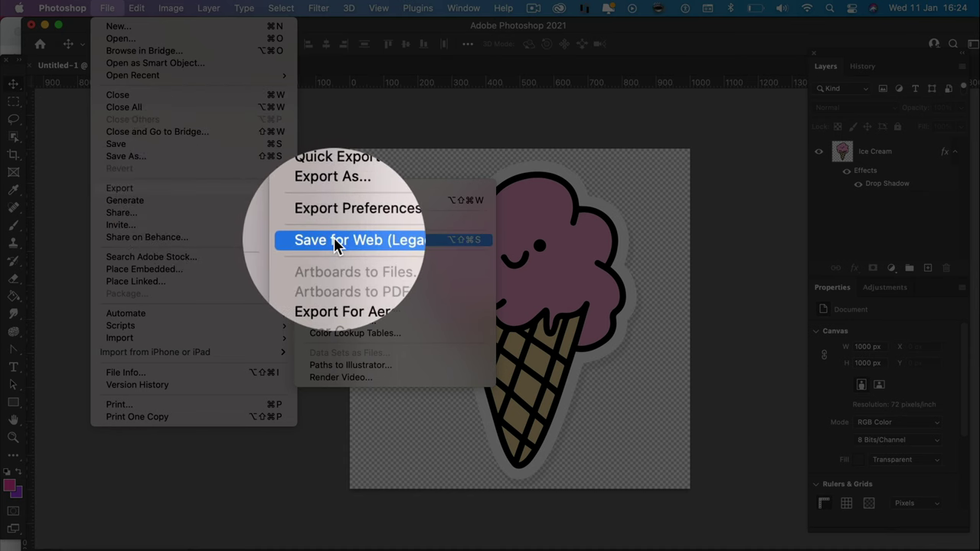
left_click(334, 239)
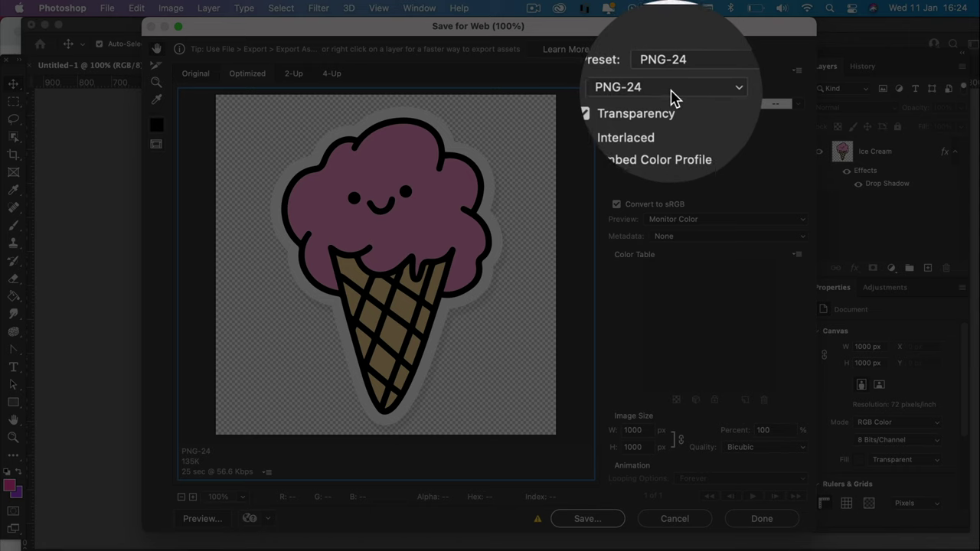
left_click(672, 90)
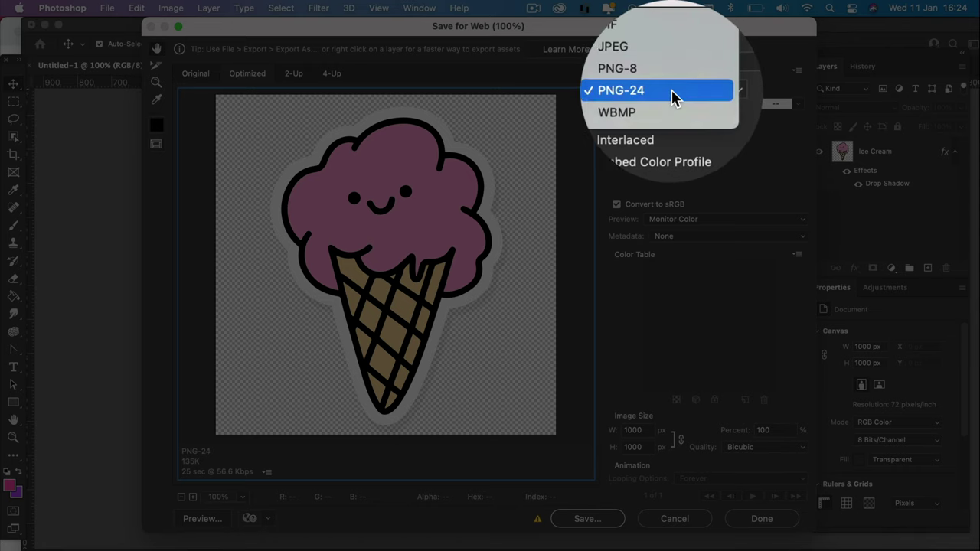
left_click(622, 48)
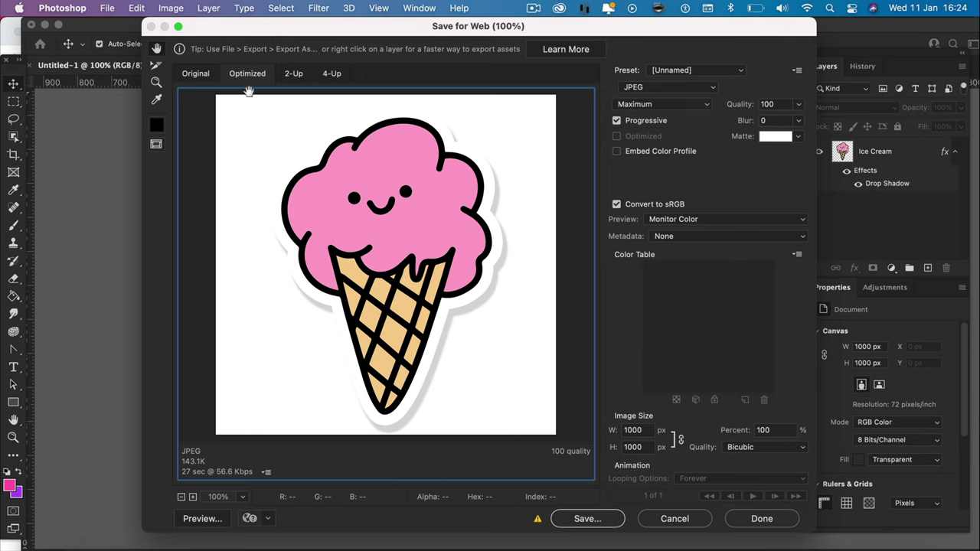
left_click(647, 89)
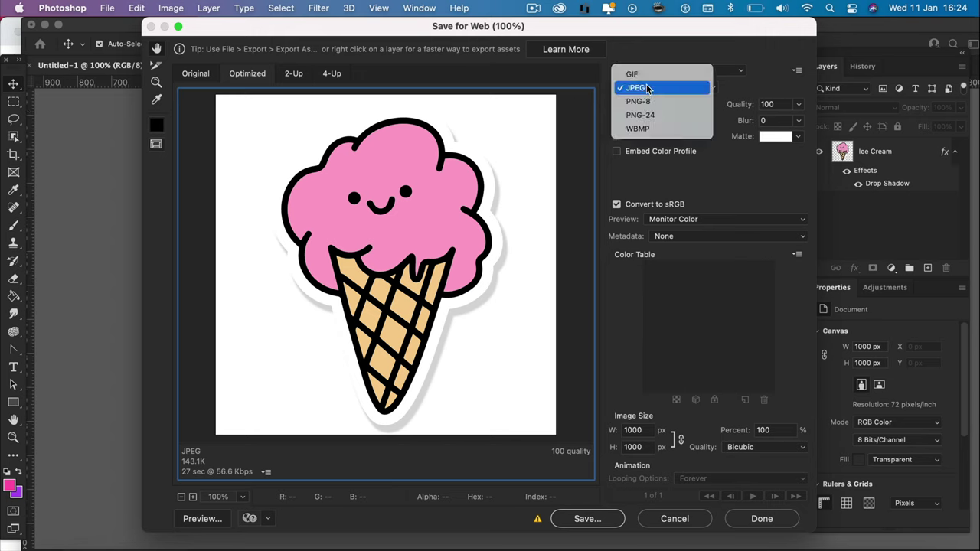
left_click(643, 116)
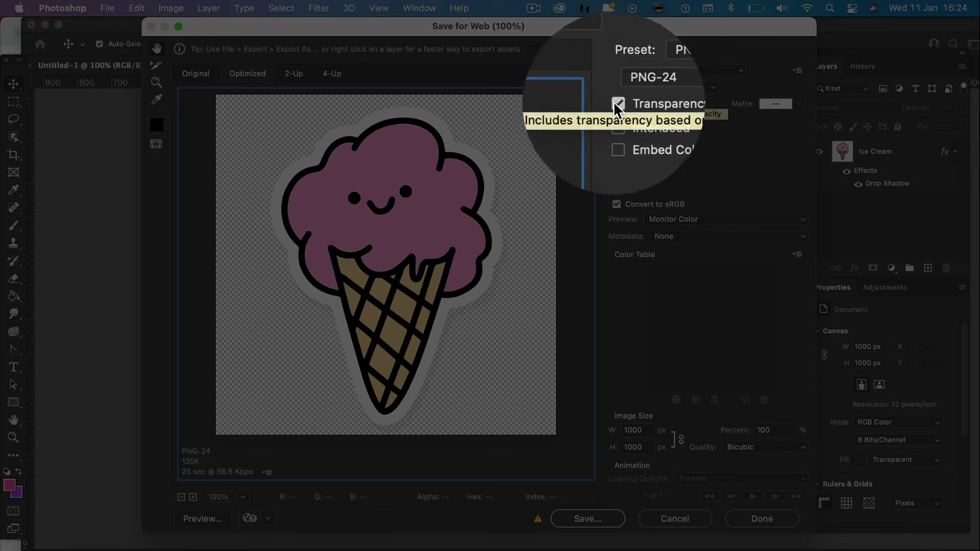
left_click(617, 104)
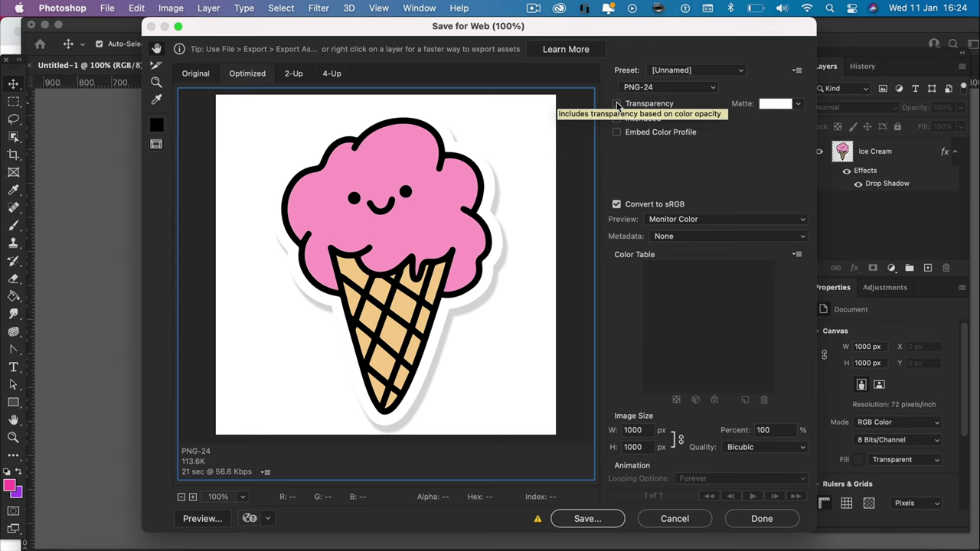
left_click(617, 104)
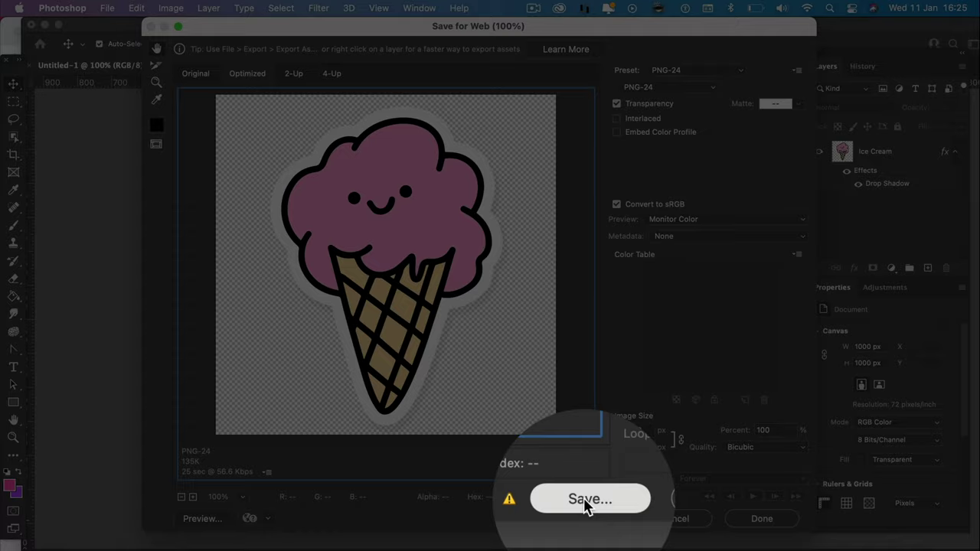
Step: Save the export as Ice Cream Sticker.png in the Exports folder
left_click(590, 519)
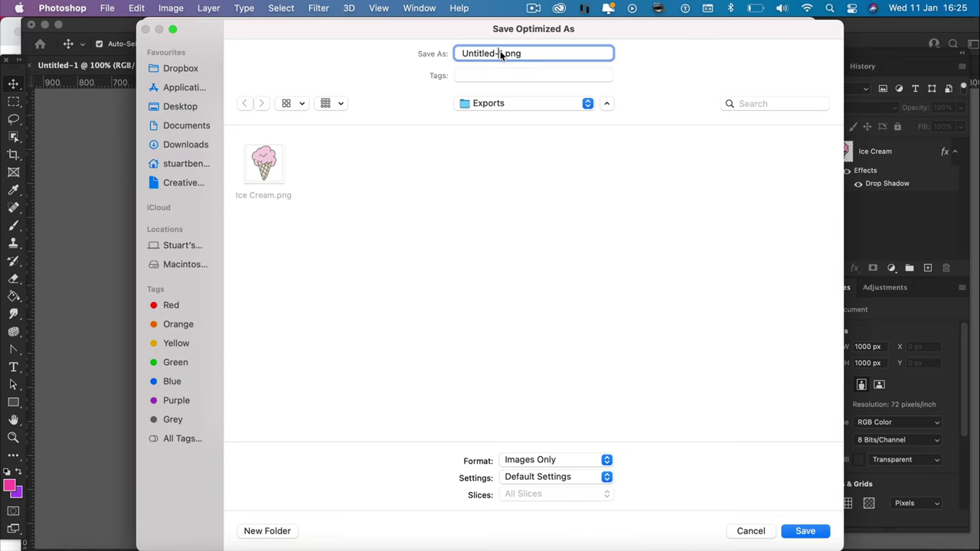
type("Ice Cream Sticker")
key("Return")
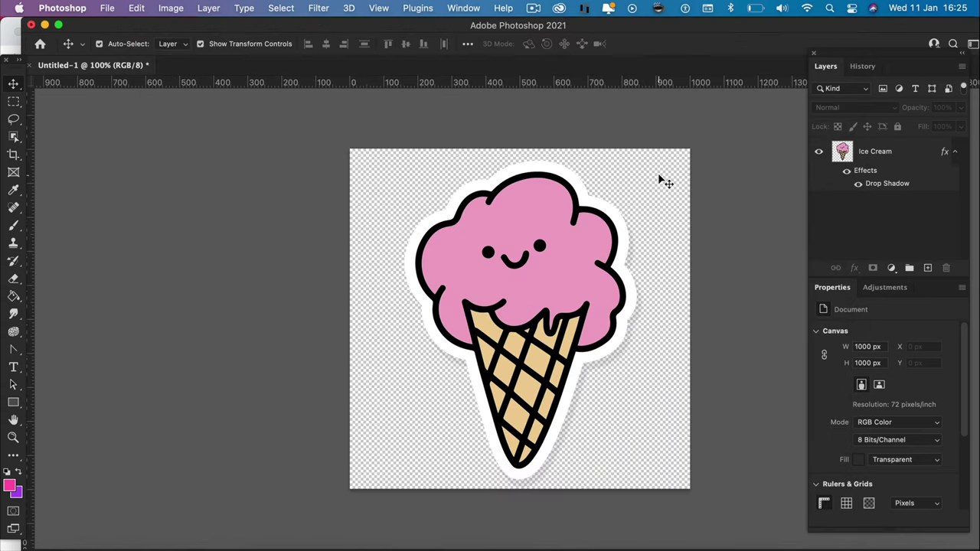